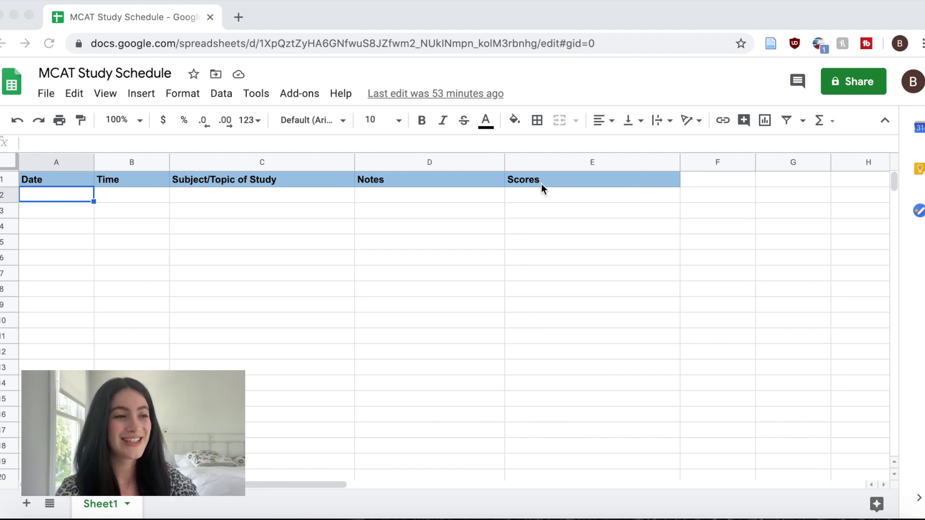
Fill row 2 with date 5/17/20, time 9:00, subject "CARS Passages" and the note "2 passages".
double_click(37, 195)
type("5/17/20")
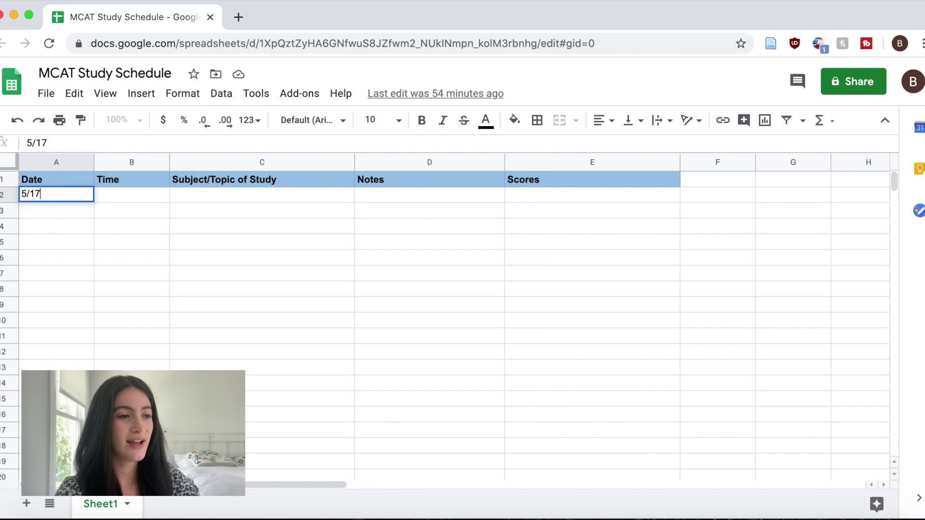
key("Tab")
type("9:00")
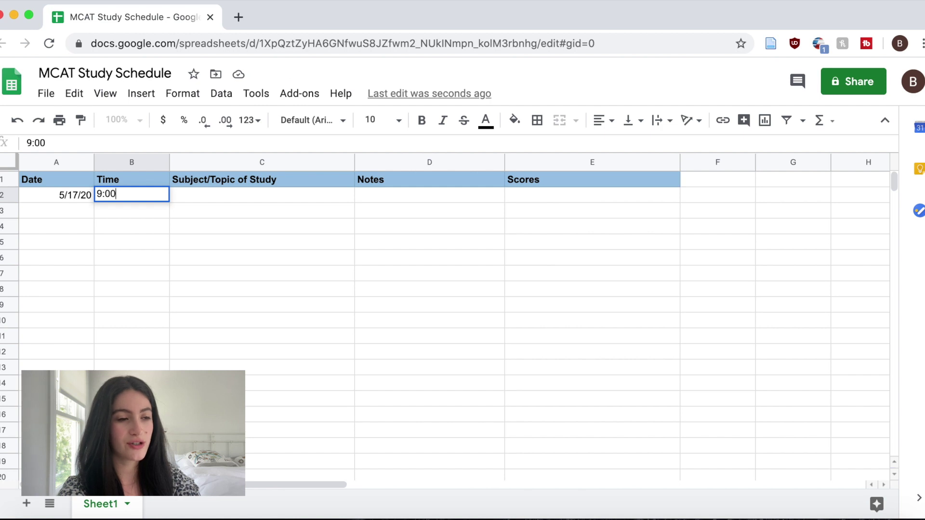
key("Tab")
type("CARS Passages")
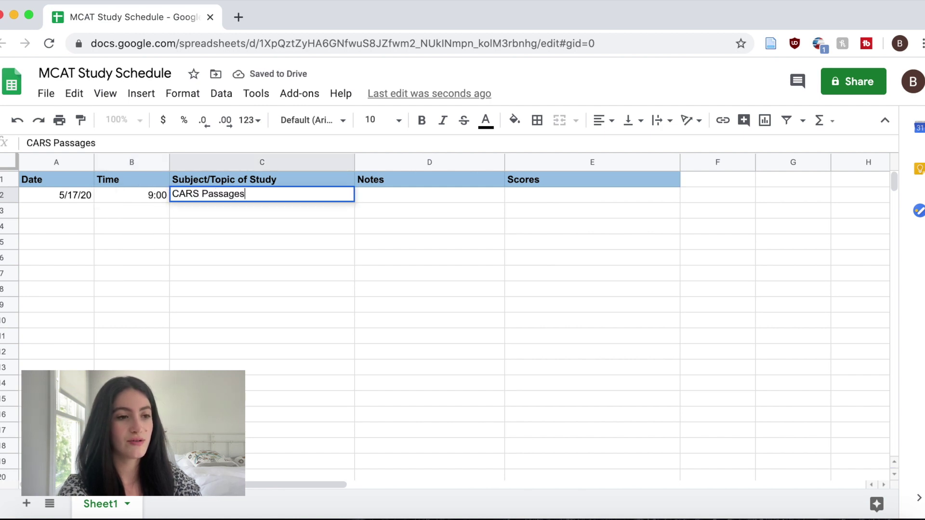
key("Tab")
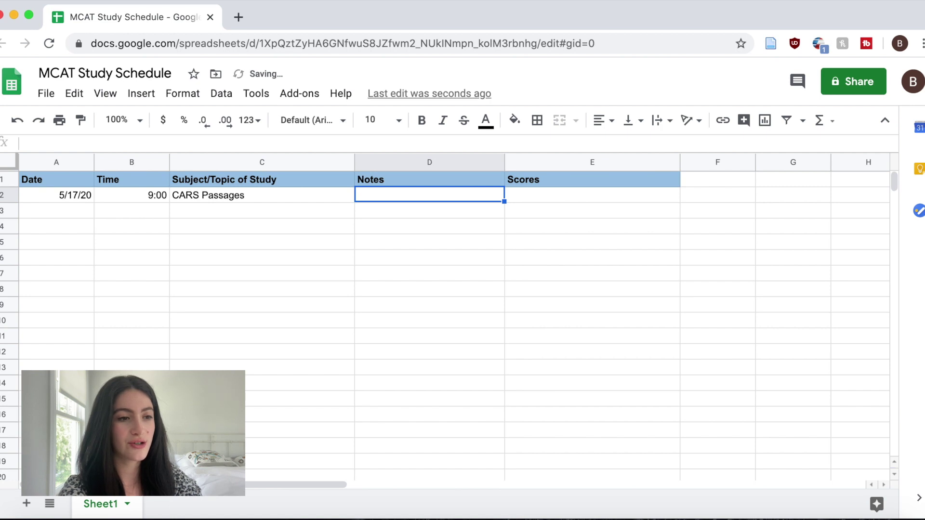
type("2 passages")
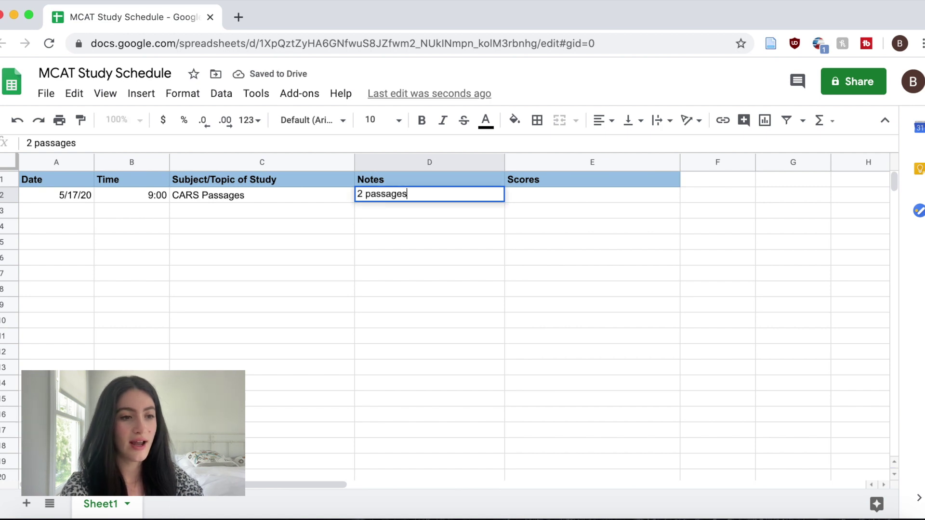
key("Tab")
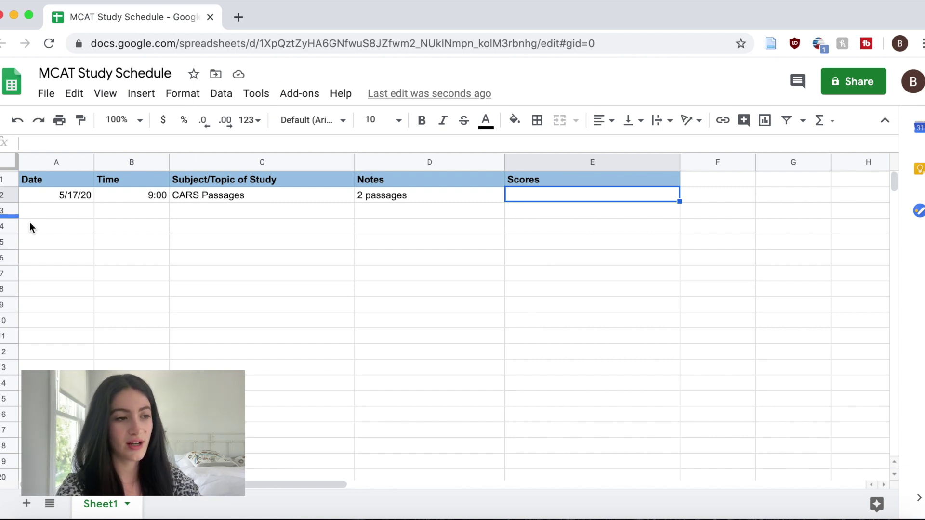
Fill row 3 with time 10:00, subject "Bio" and the note "Chapter 2 reading content review".
left_click(131, 217)
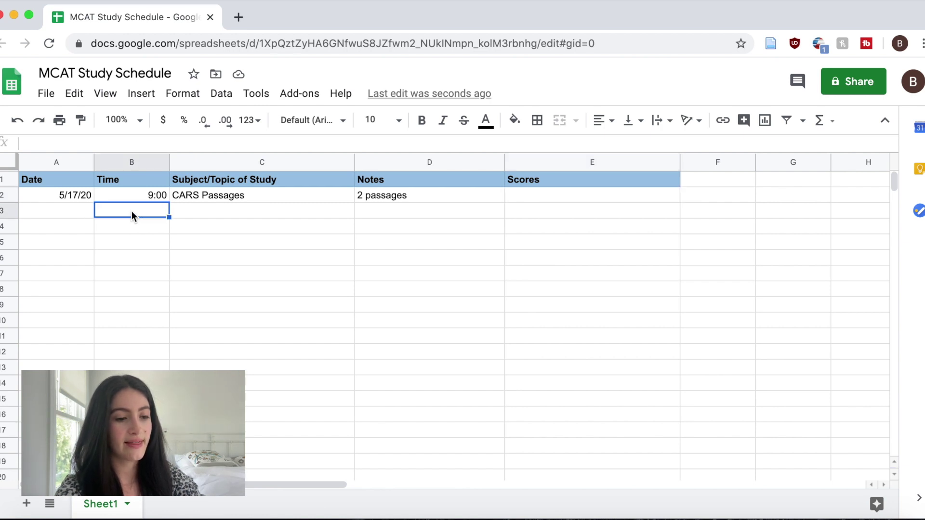
type("10:00")
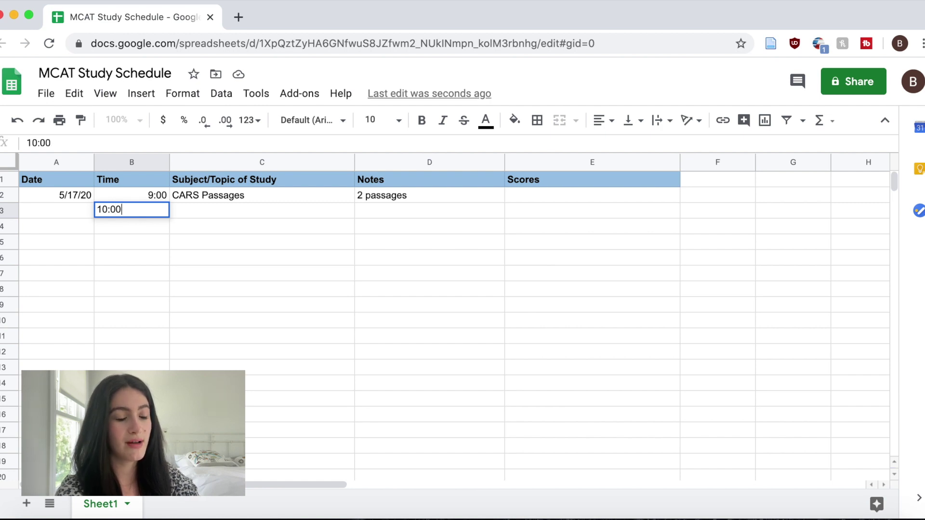
key("Tab")
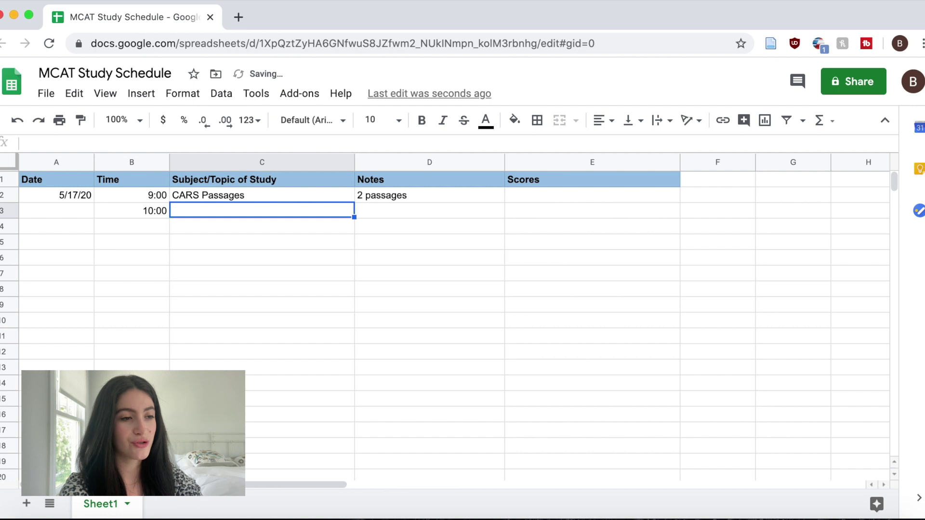
type("Bio")
key("BackSpace")
type("o")
key("Tab")
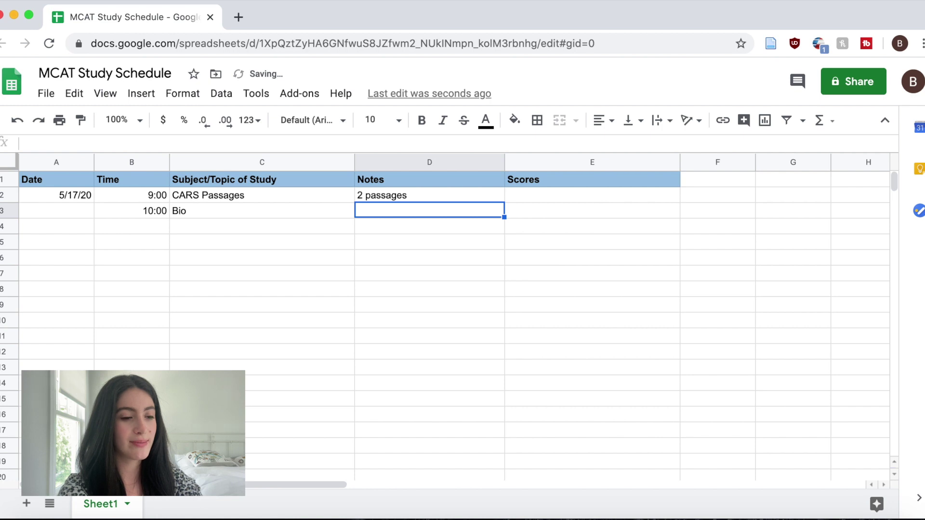
type("Chap")
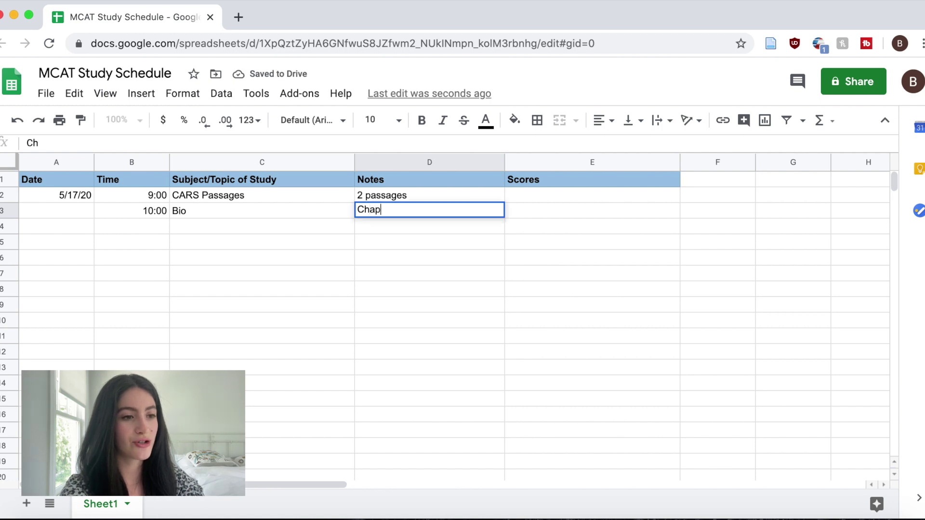
type("ter 2 ")
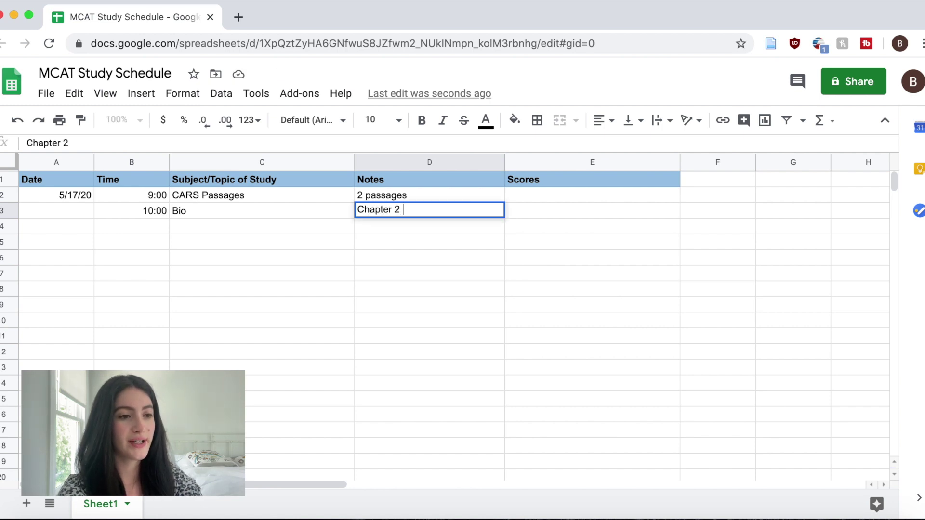
type("reading cont")
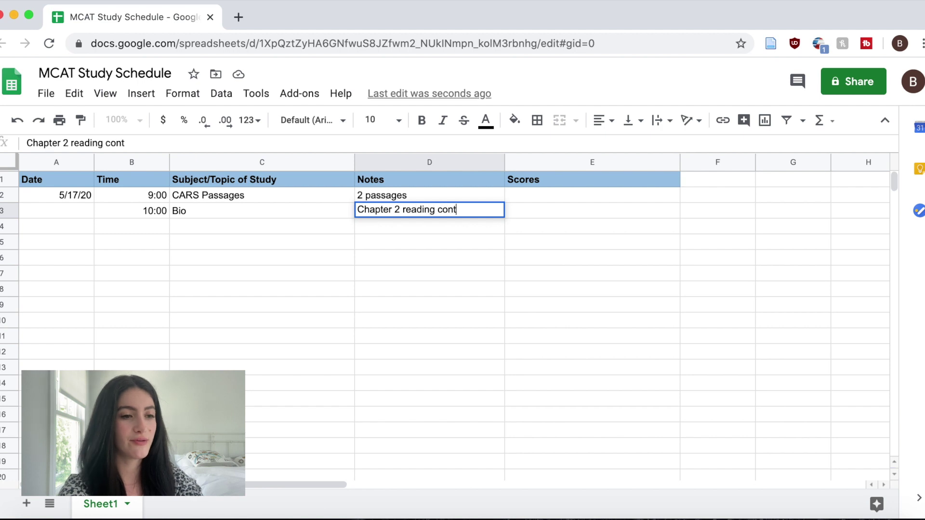
type("ent rvview")
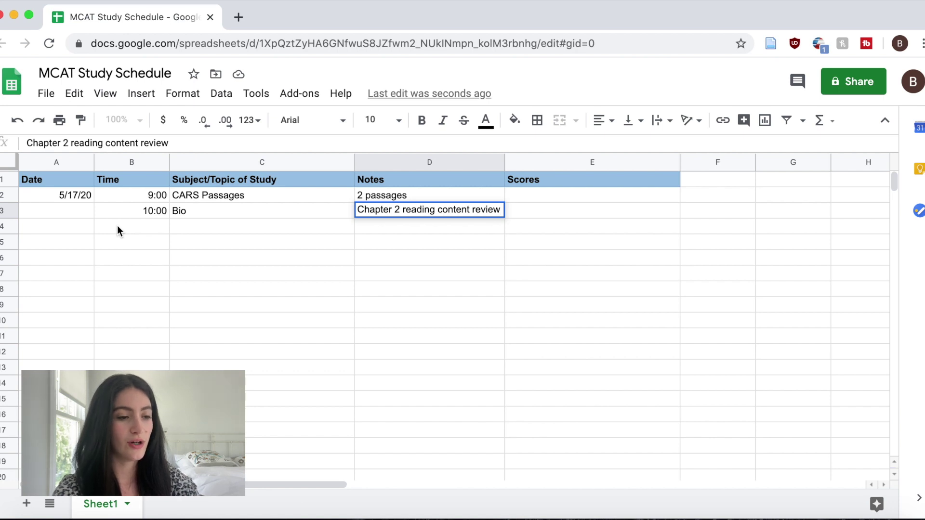
Fill row 4 with time 12:00, subject "Chem practice problems" and the note "20 questions".
left_click(117, 226)
type("12:00")
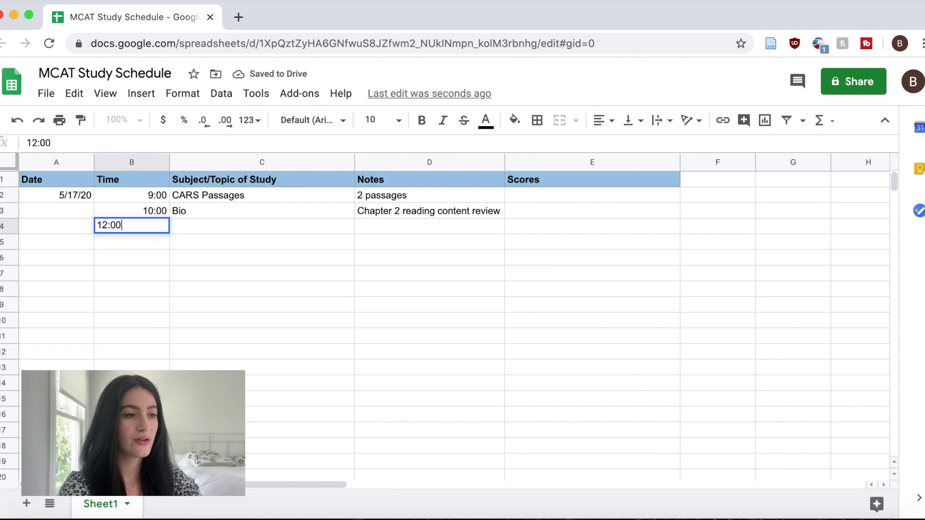
key("Tab")
type("Chem practice problems")
key("Tab")
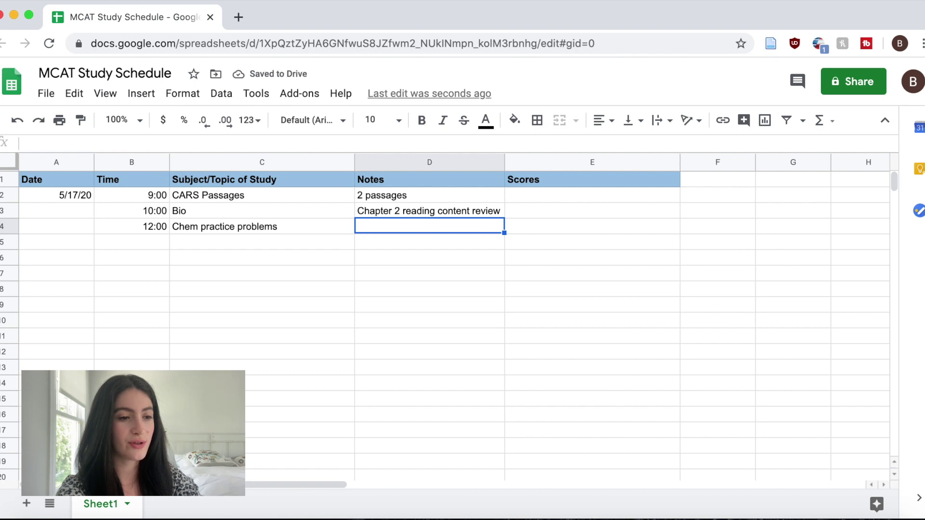
type("20 ")
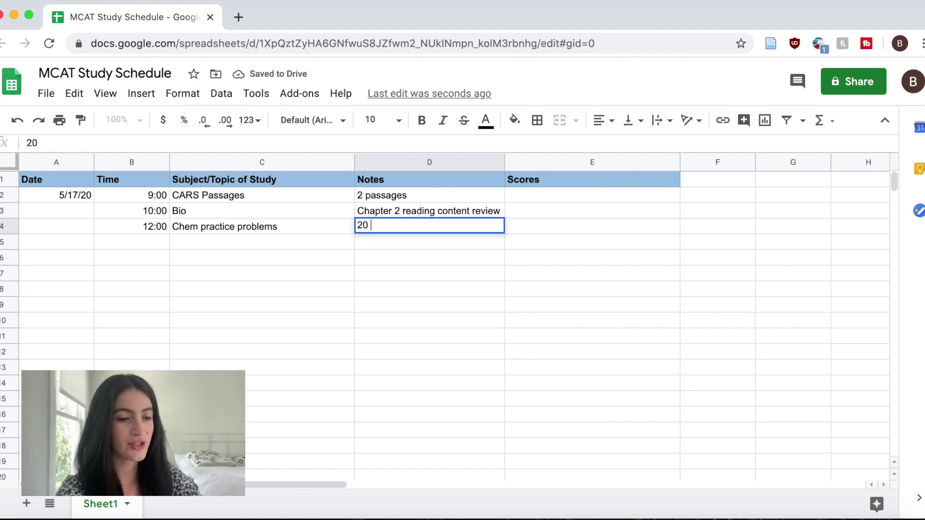
type("questions")
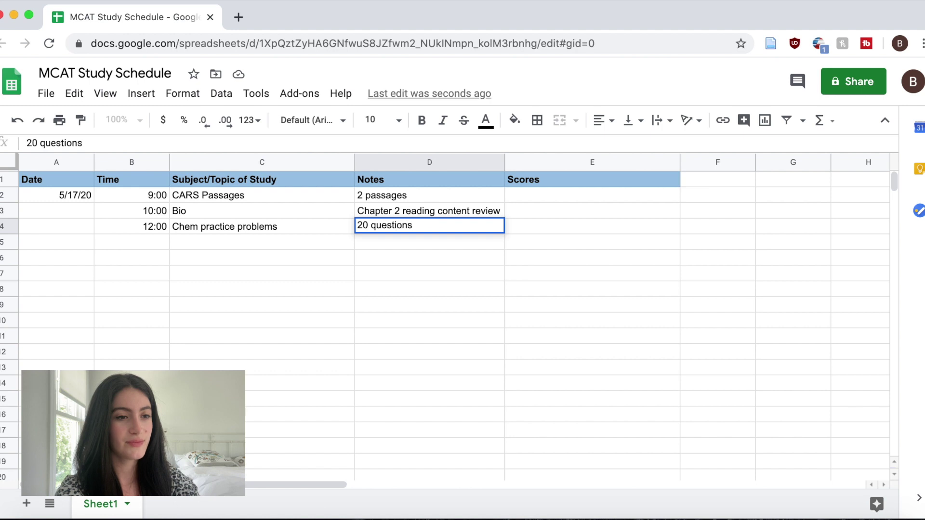
key("Tab")
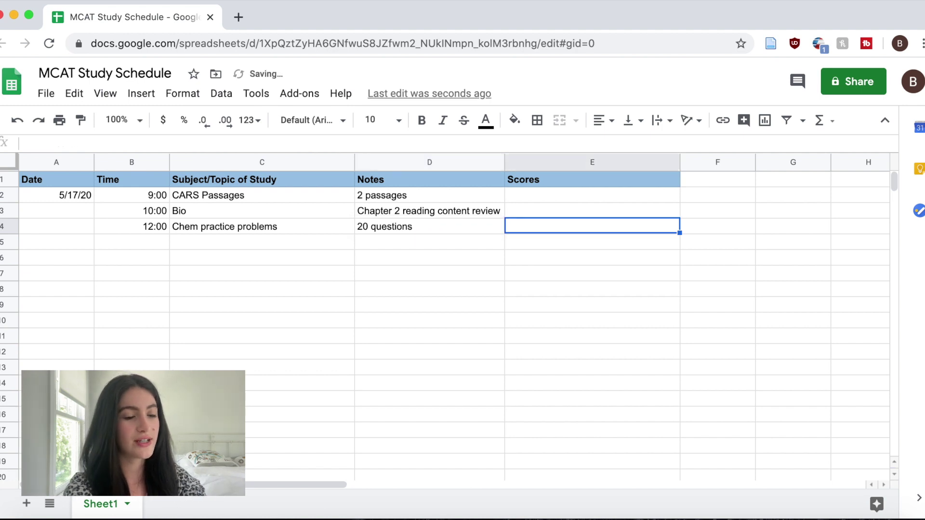
Enter the scores 12/20 for the Chem practice problems and 10/14 for the CARS Passages.
type("12/20")
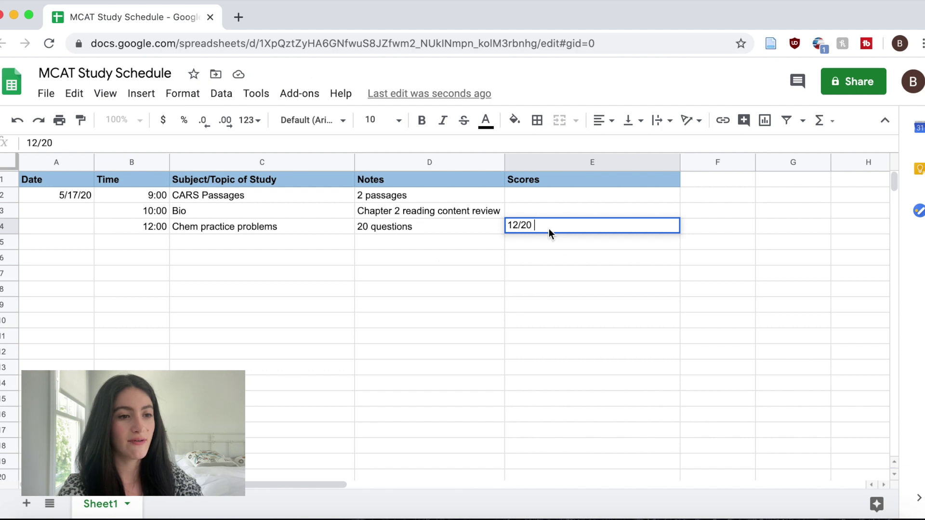
left_click(522, 196)
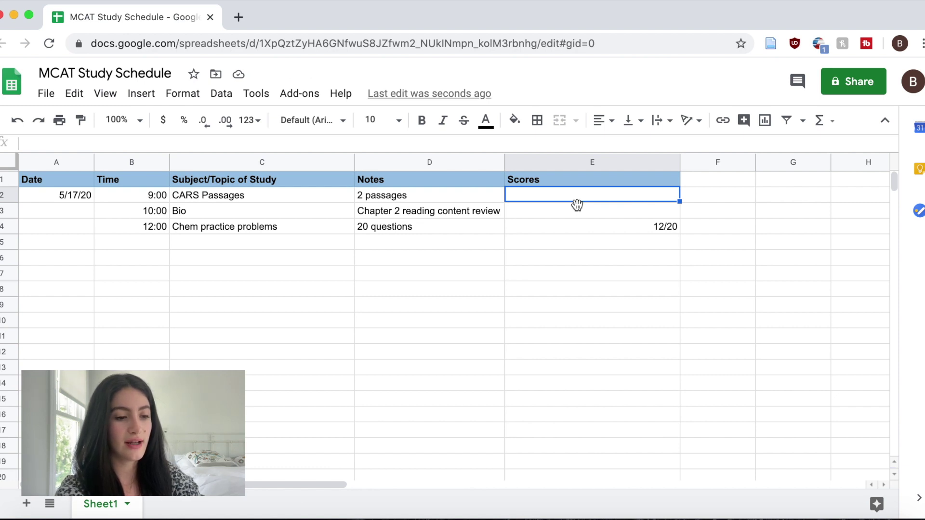
type("10/14")
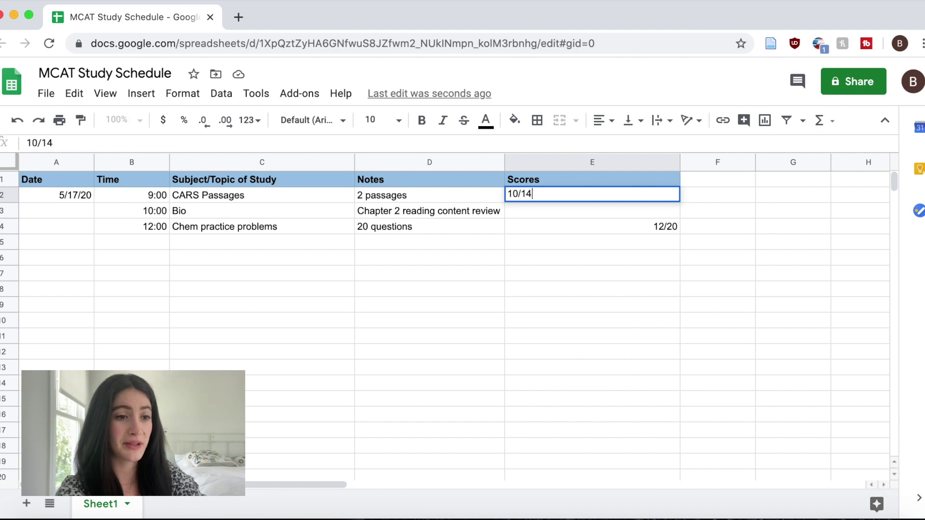
key("Return")
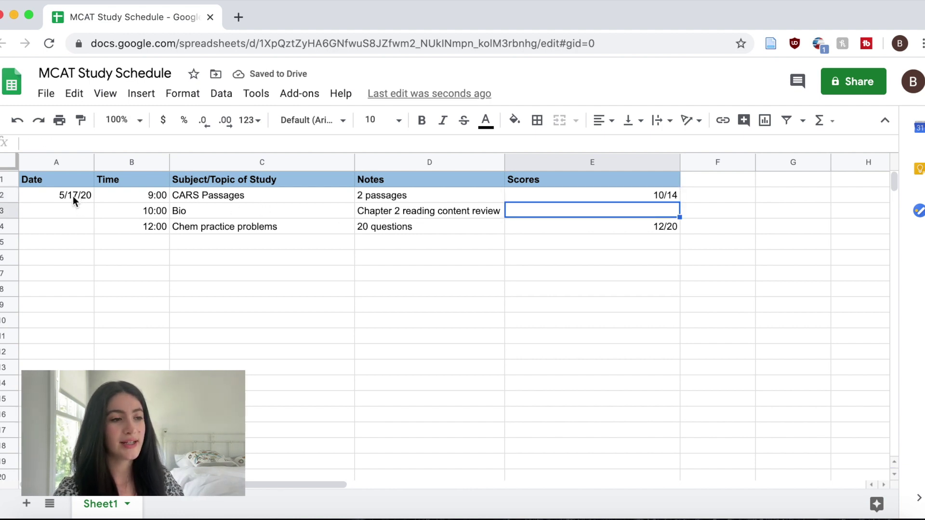
Fill the 5/17/20 row with bright yellow from the Date through the Scores column.
left_click_drag(49, 195, 376, 196)
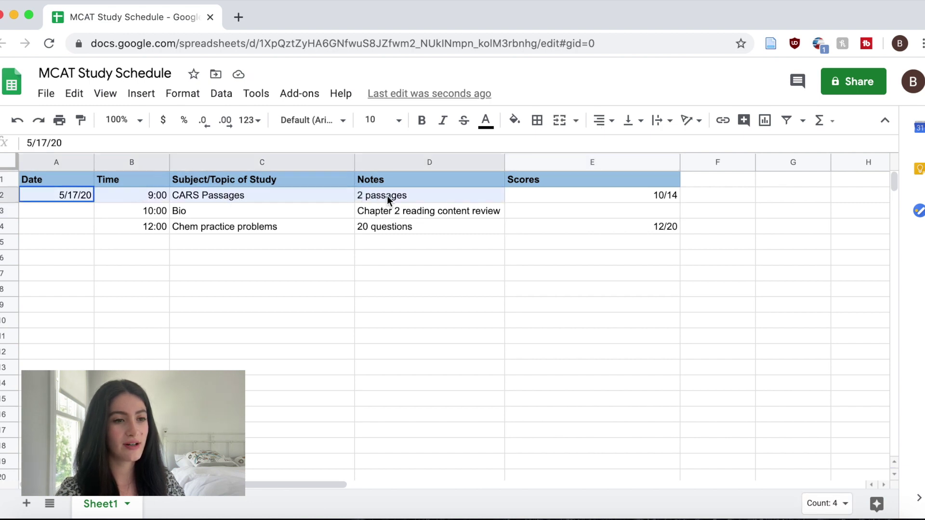
left_click_drag(553, 195, 601, 197)
left_click(515, 122)
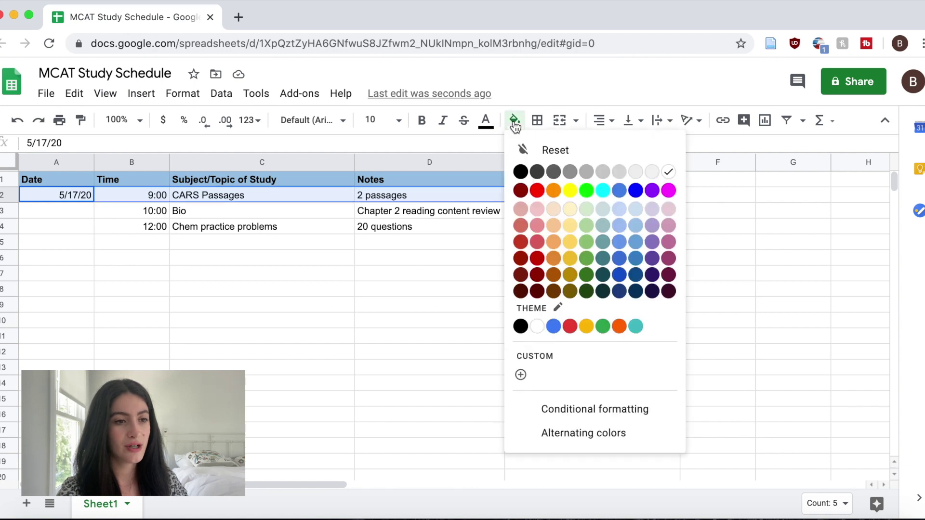
left_click(570, 192)
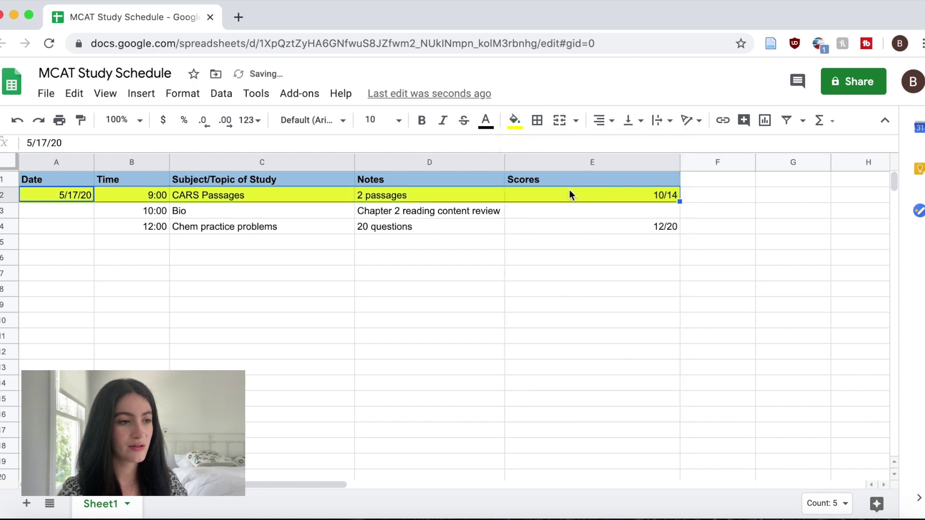
Enter the date 5/18/20 in A5 and fill that row bright yellow from Date through Scores.
left_click(61, 242)
type("5/18/20")
key("Tab")
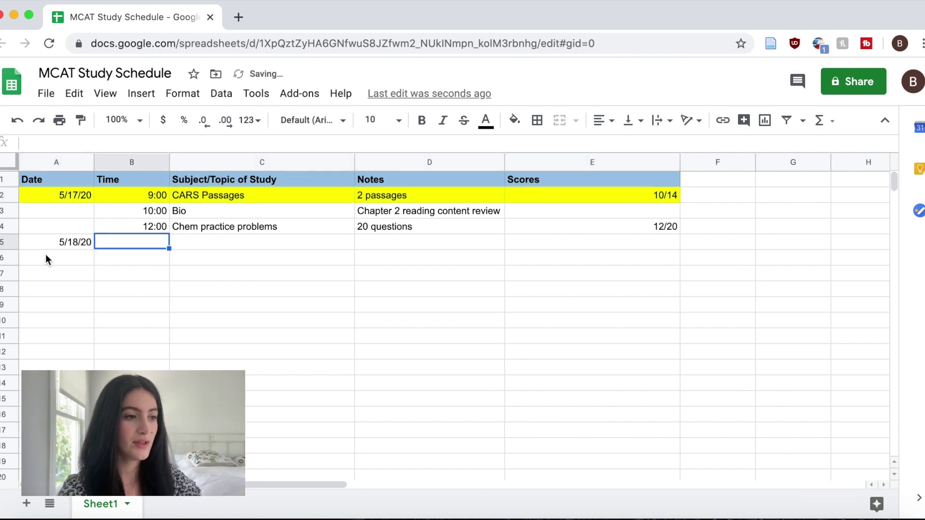
left_click_drag(42, 242, 627, 245)
left_click(515, 120)
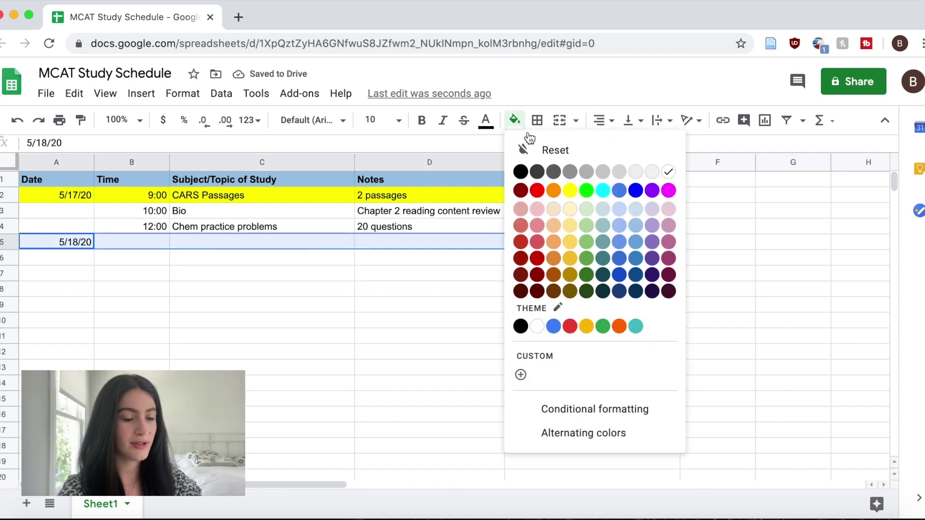
left_click(572, 195)
left_click(617, 257)
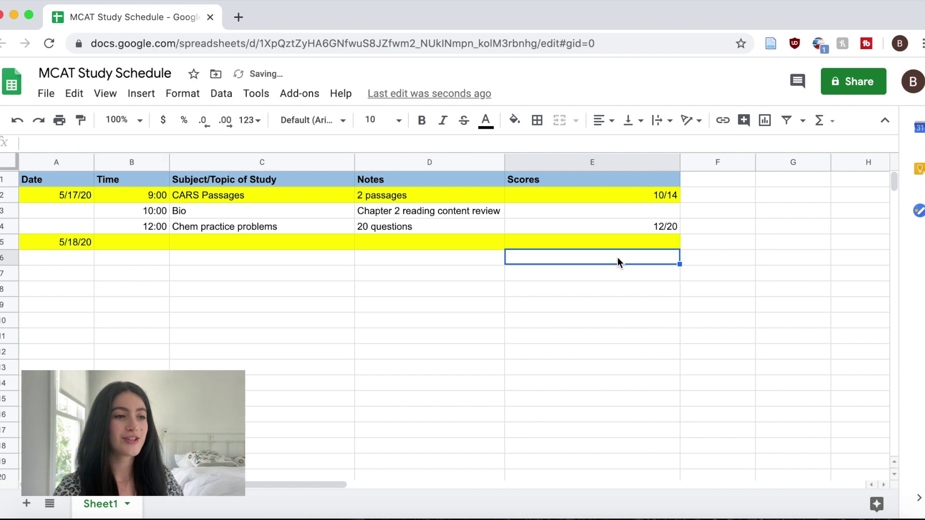